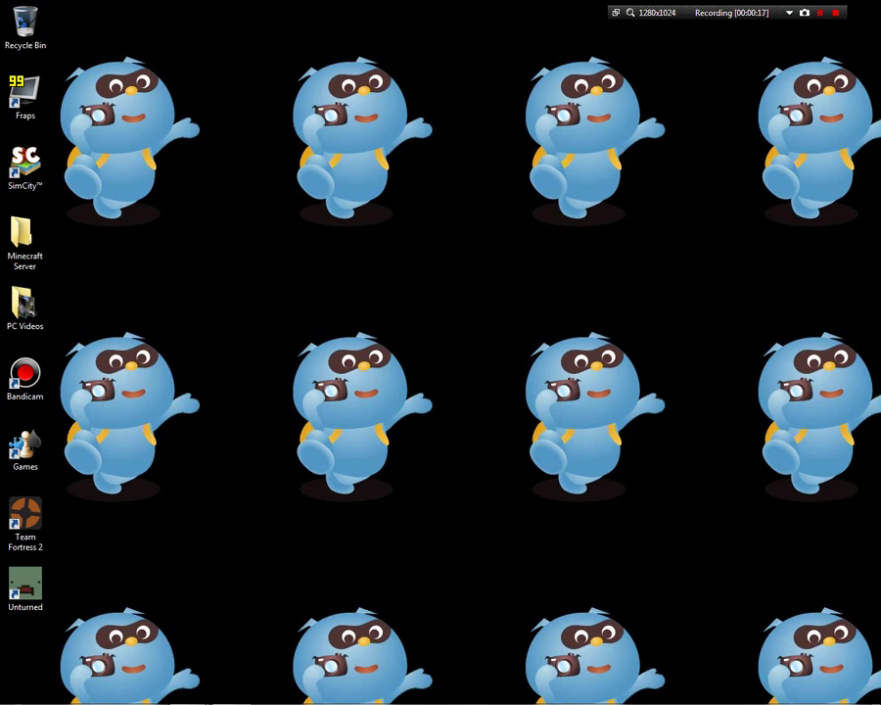
{"action": "mouse_move", "coordinate": [440, 702]}
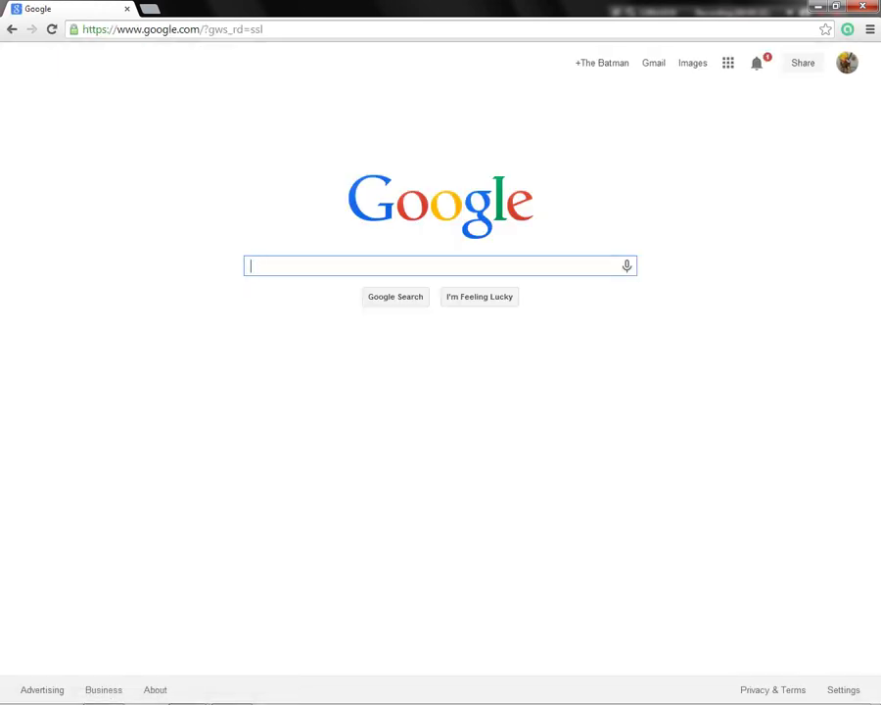
{"action": "type", "text": "www."}
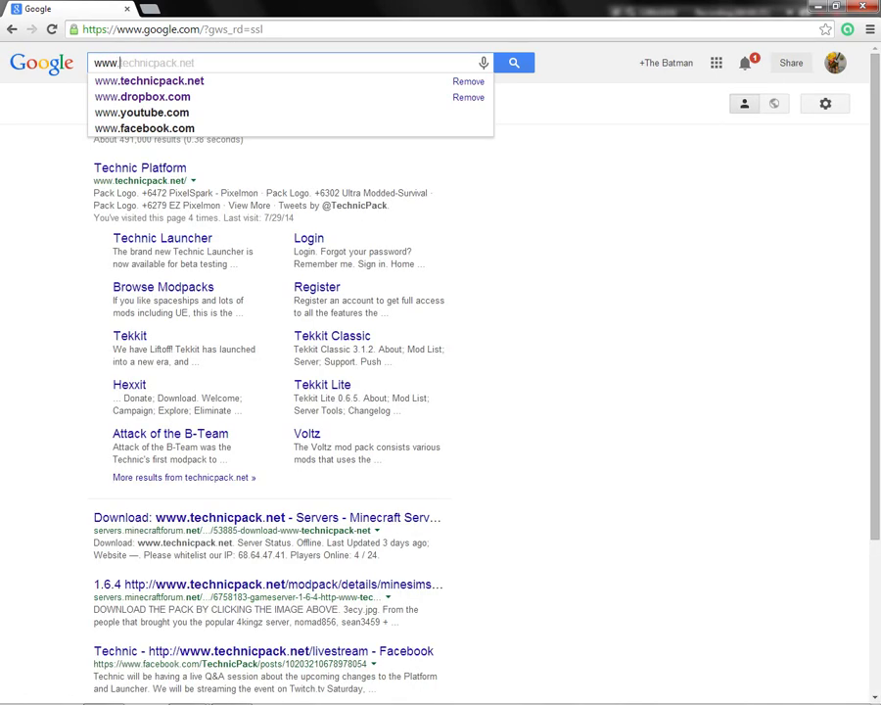
{"action": "type", "text": "te"}
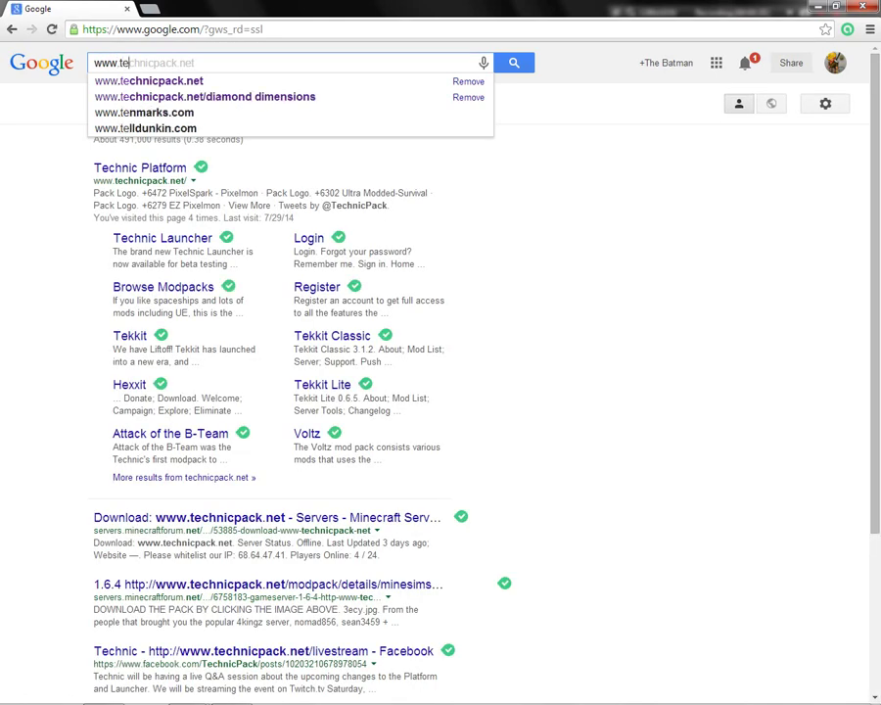
{"action": "type", "text": "cn"}
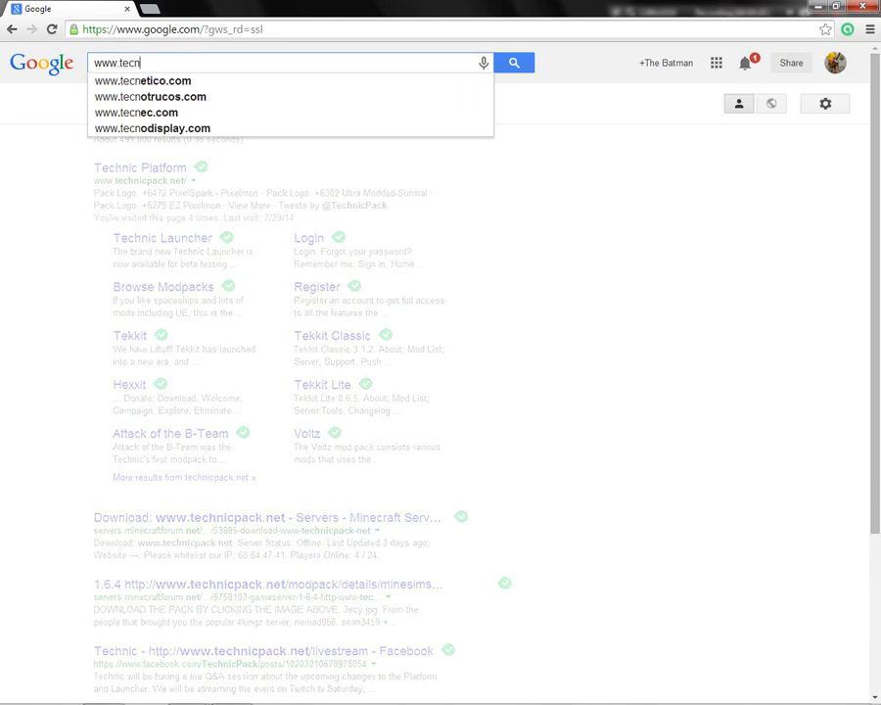
{"action": "key", "text": "BackSpace"}
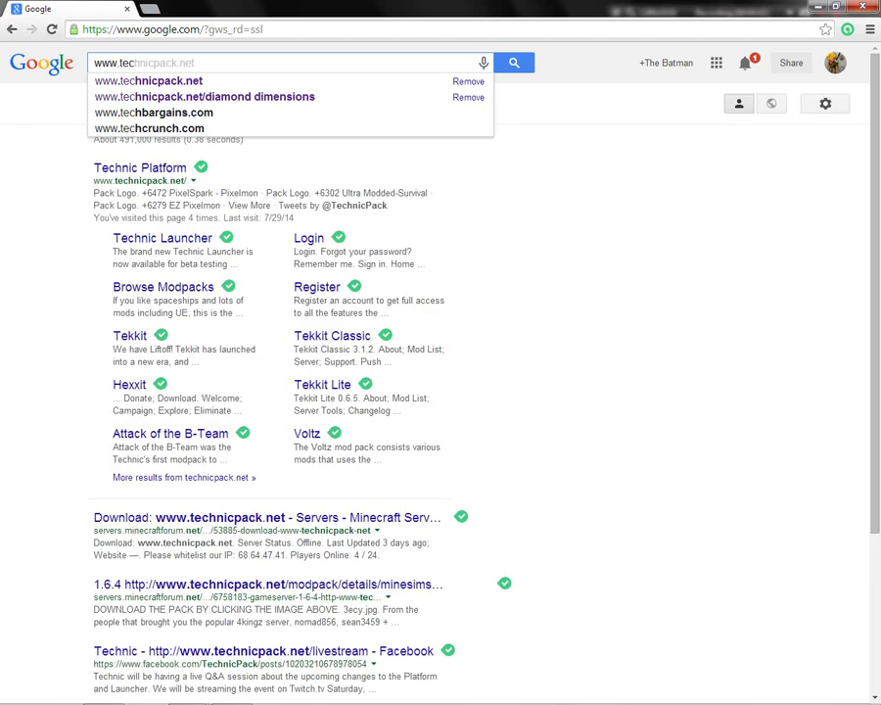
{"action": "key", "text": "Return"}
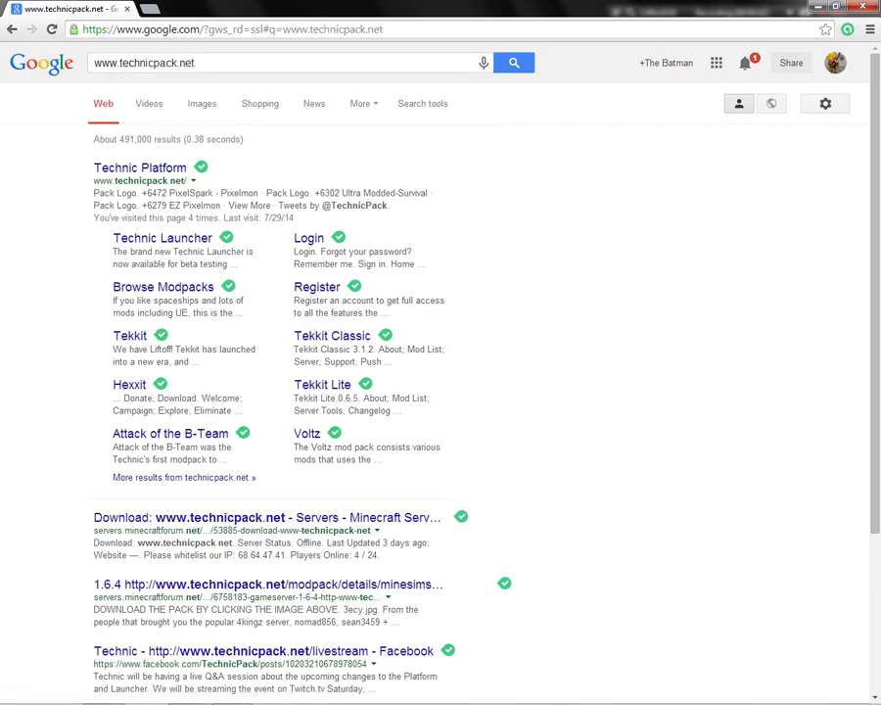
- View the newest Google+ notification about a comment, and close the notifications
{"action": "left_click", "coordinate": [745, 63]}
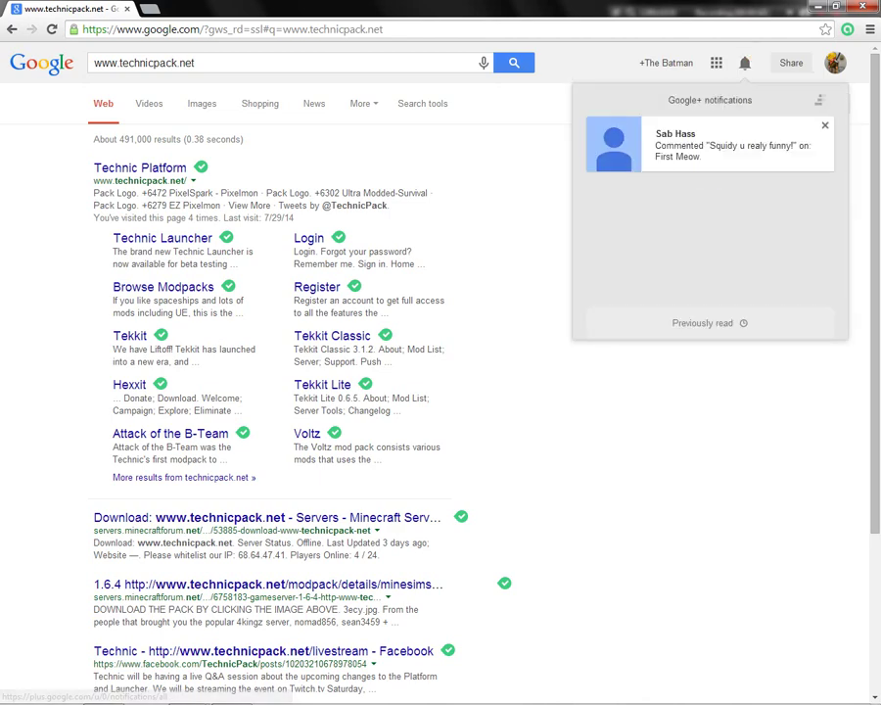
{"action": "left_click", "coordinate": [709, 144]}
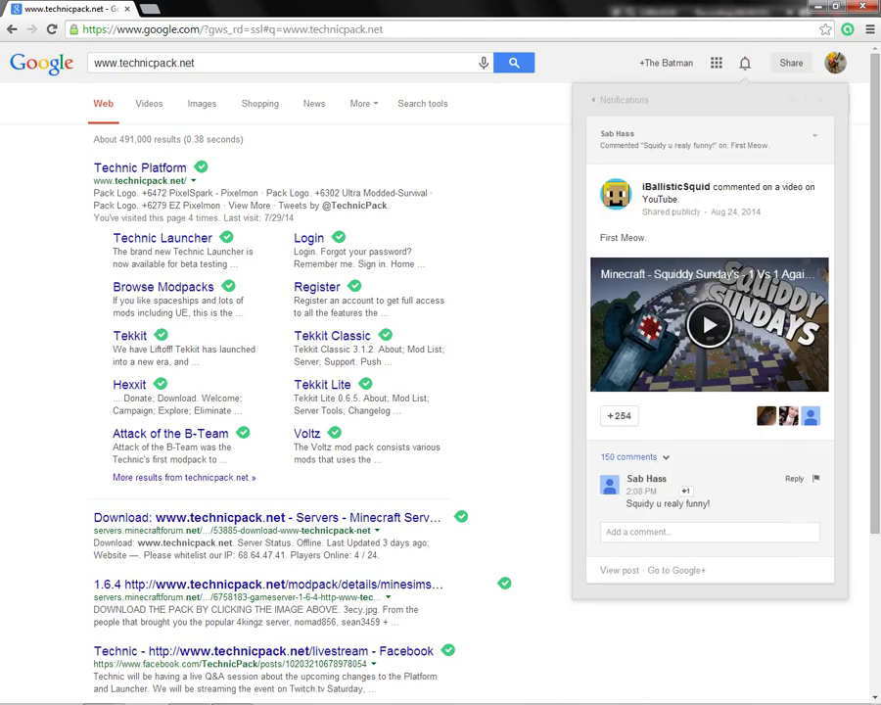
{"action": "key", "text": "Escape"}
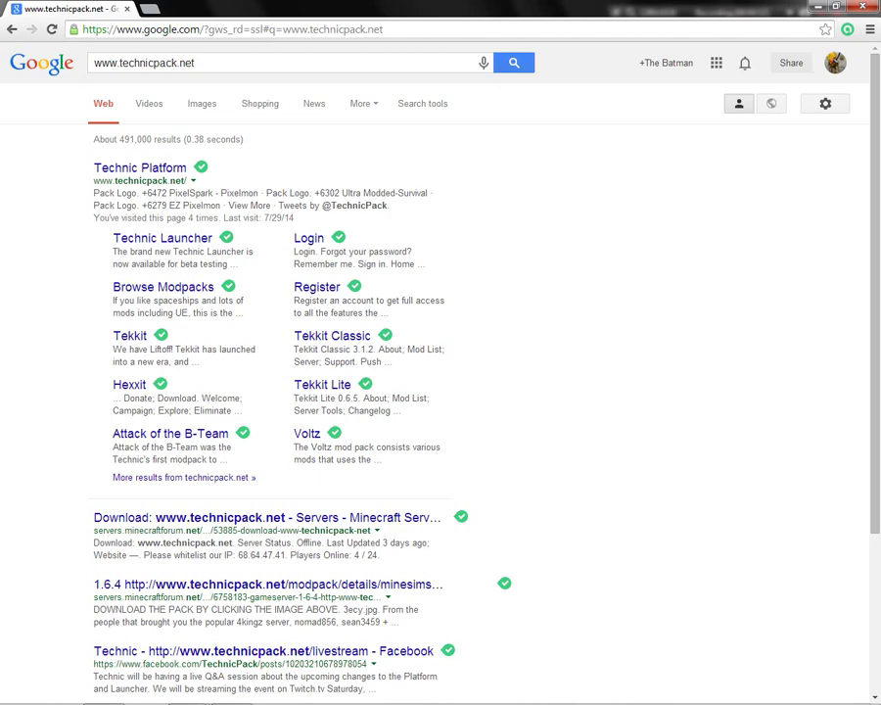
{"action": "left_click", "coordinate": [139, 168]}
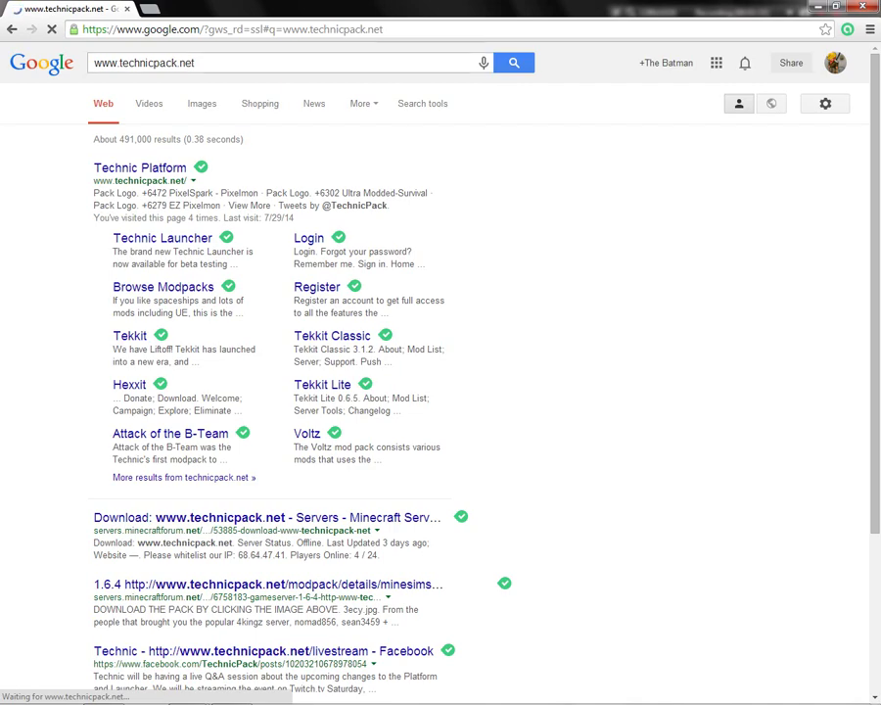
{"action": "left_click", "coordinate": [12, 28]}
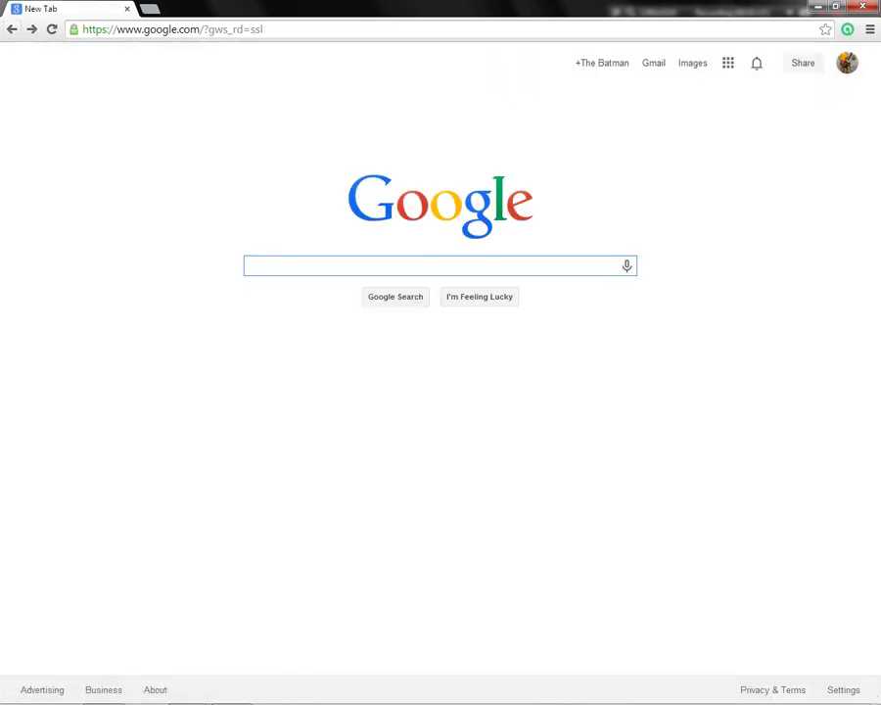
{"action": "type", "text": "ww"}
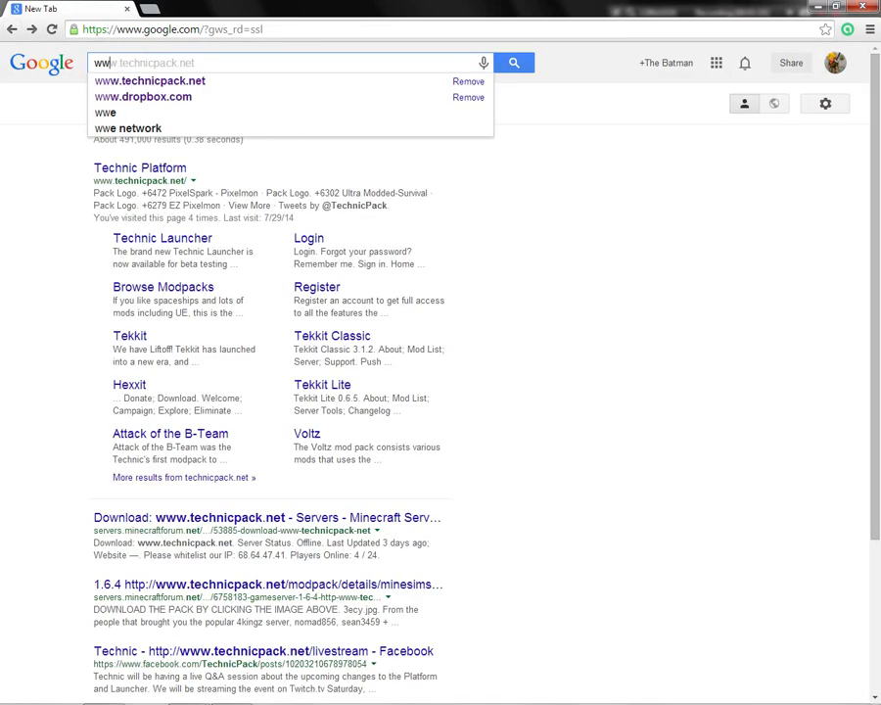
{"action": "key", "text": "Return"}
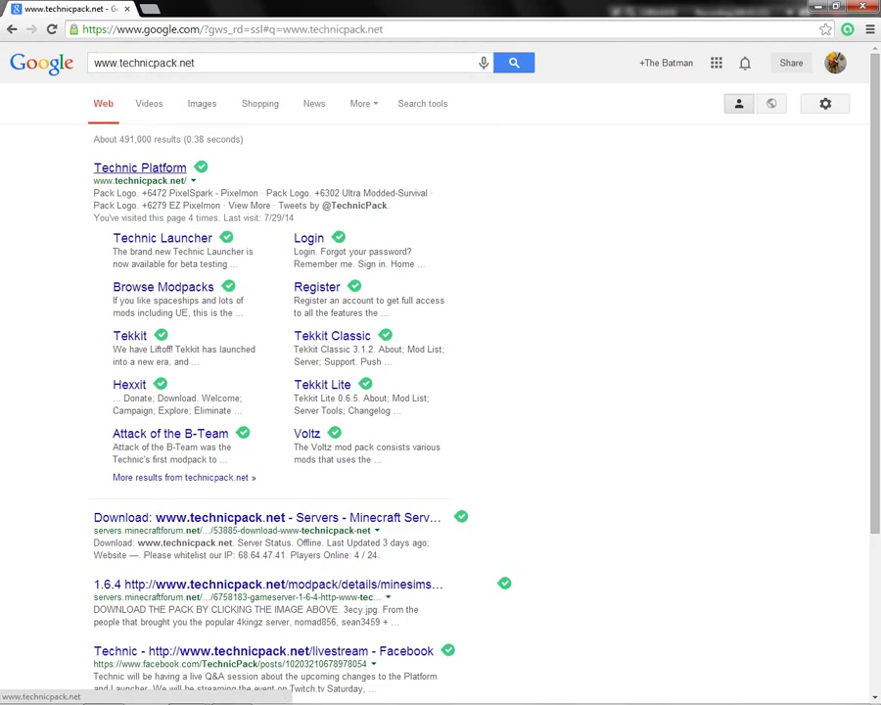
- Download the Windows version of the Technic Launcher from the Technic Platform site's download page
{"action": "left_click", "coordinate": [140, 168]}
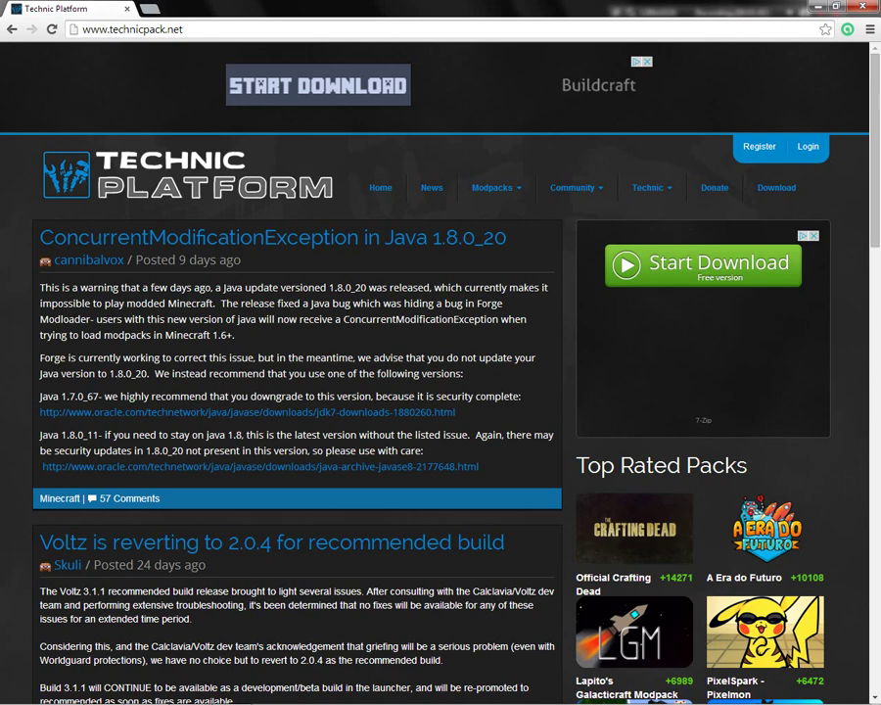
{"action": "mouse_move", "coordinate": [651, 187]}
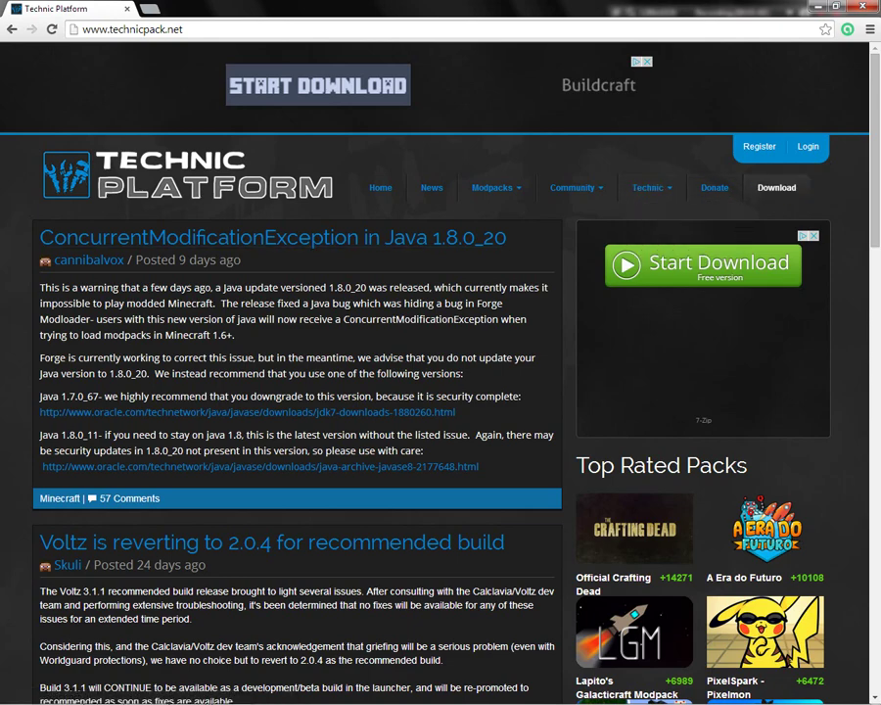
{"action": "left_click", "coordinate": [776, 187]}
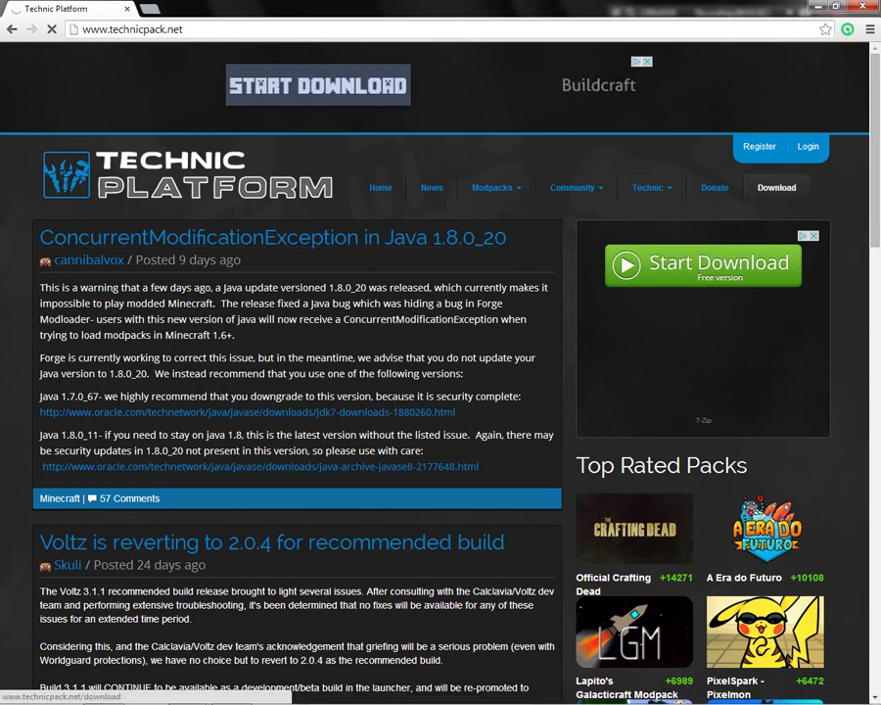
{"action": "scroll", "coordinate": [60, 100], "scroll_direction": "down", "scroll_amount": 12}
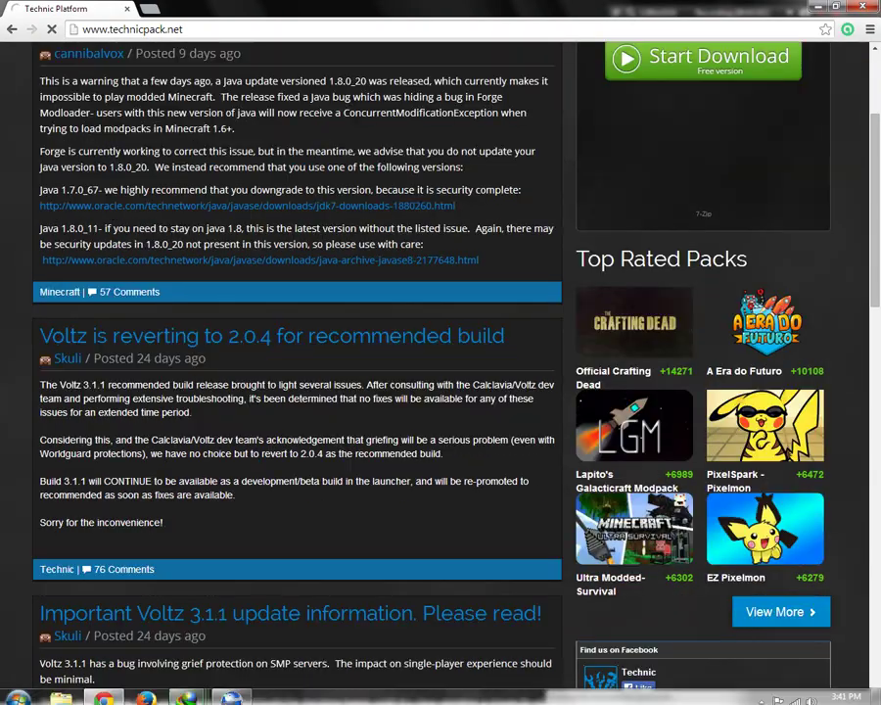
{"action": "scroll", "coordinate": [60, 100], "scroll_direction": "up", "scroll_amount": 2}
{"action": "scroll", "coordinate": [60, 99], "scroll_direction": "up", "scroll_amount": 10}
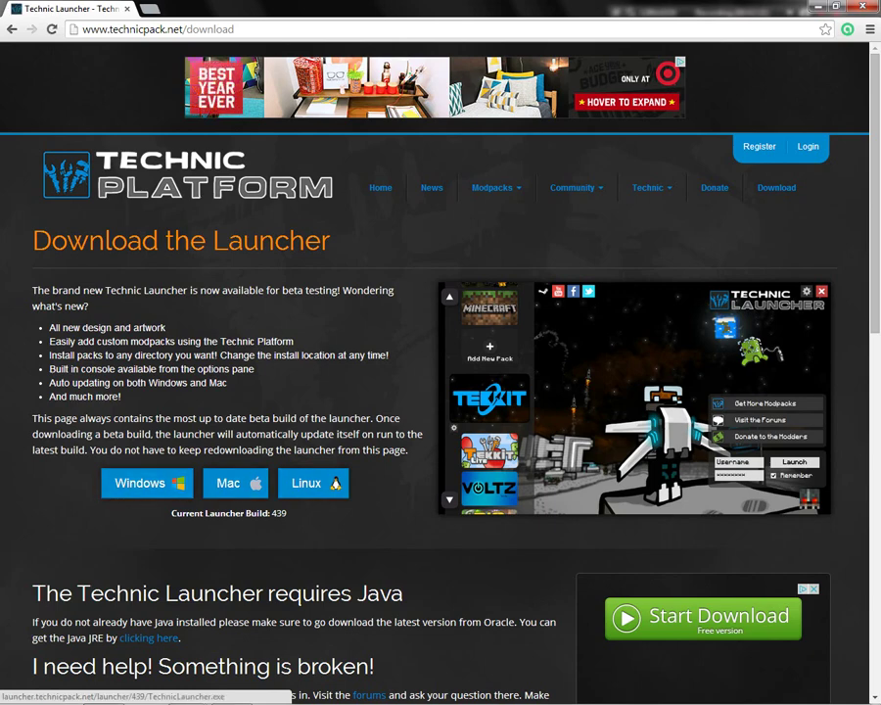
{"action": "left_click", "coordinate": [147, 482]}
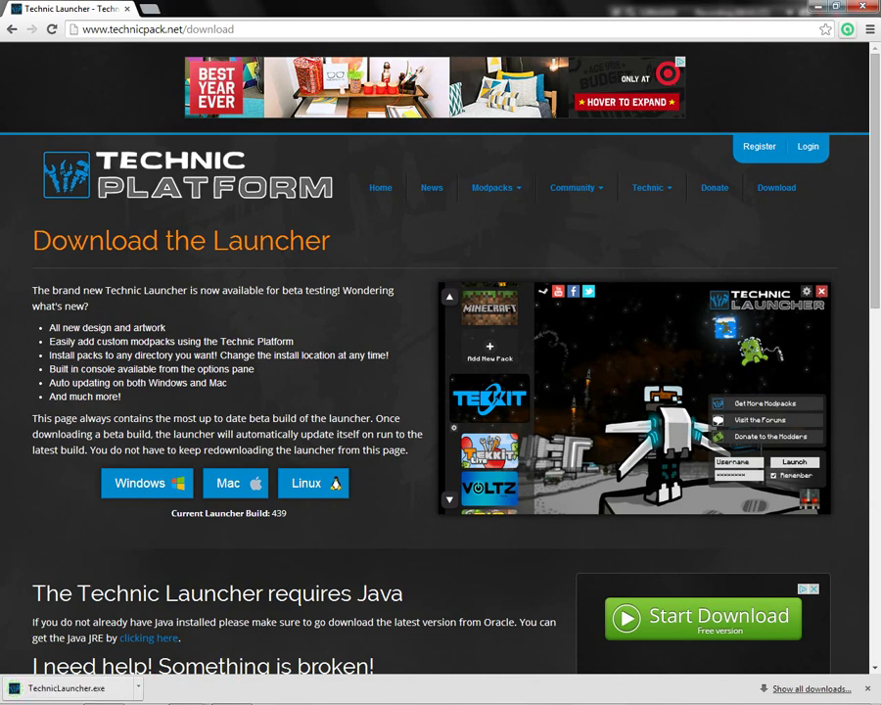
- Shrink and reposition the browser window to uncover the desktop icons, and dismiss the failed video download dialog
{"action": "left_click", "coordinate": [835, 7]}
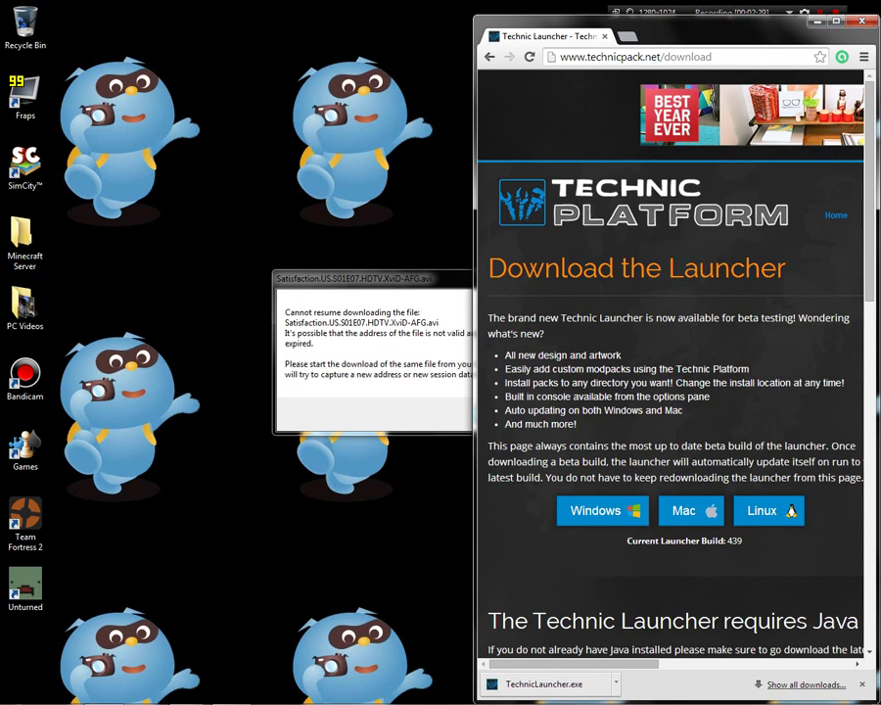
{"action": "left_click_drag", "start_coordinate": [475, 411], "coordinate": [655, 411]}
{"action": "left_click", "coordinate": [589, 275]}
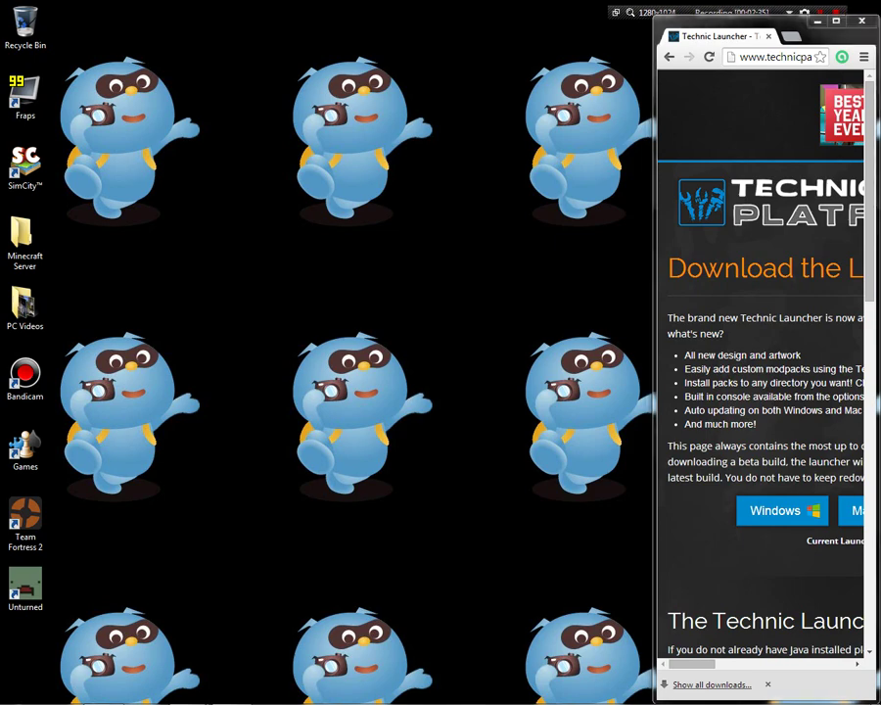
{"action": "left_click_drag", "start_coordinate": [728, 22], "coordinate": [532, 21]}
{"action": "left_click_drag", "start_coordinate": [457, 353], "coordinate": [441, 352]}
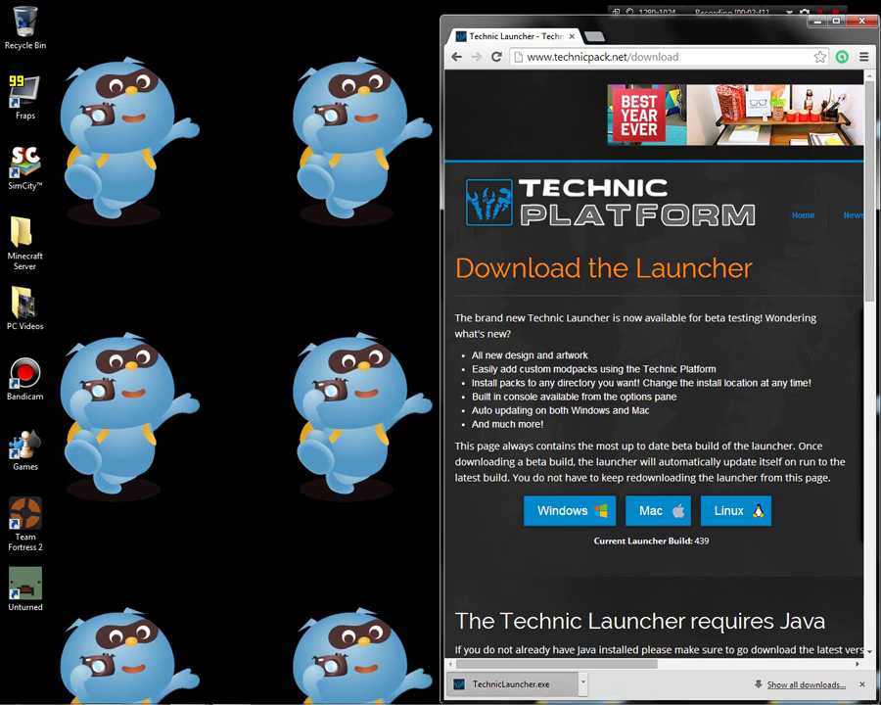
- Place the downloaded TechnicLauncher.exe on the desktop, and close the file transfer window and the browser
{"action": "left_click_drag", "start_coordinate": [495, 684], "coordinate": [32, 639]}
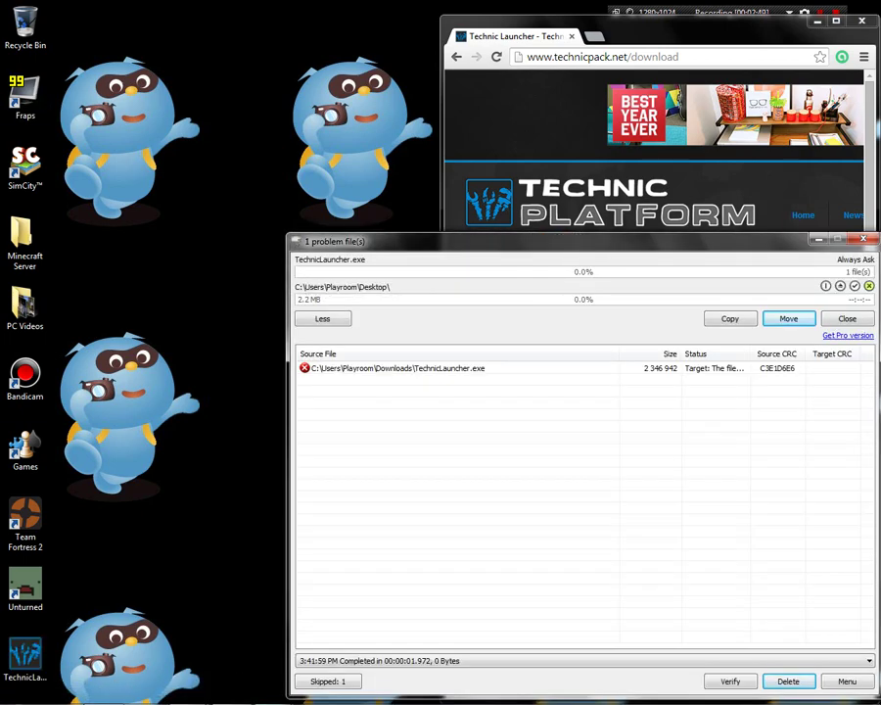
{"action": "key", "text": "Escape"}
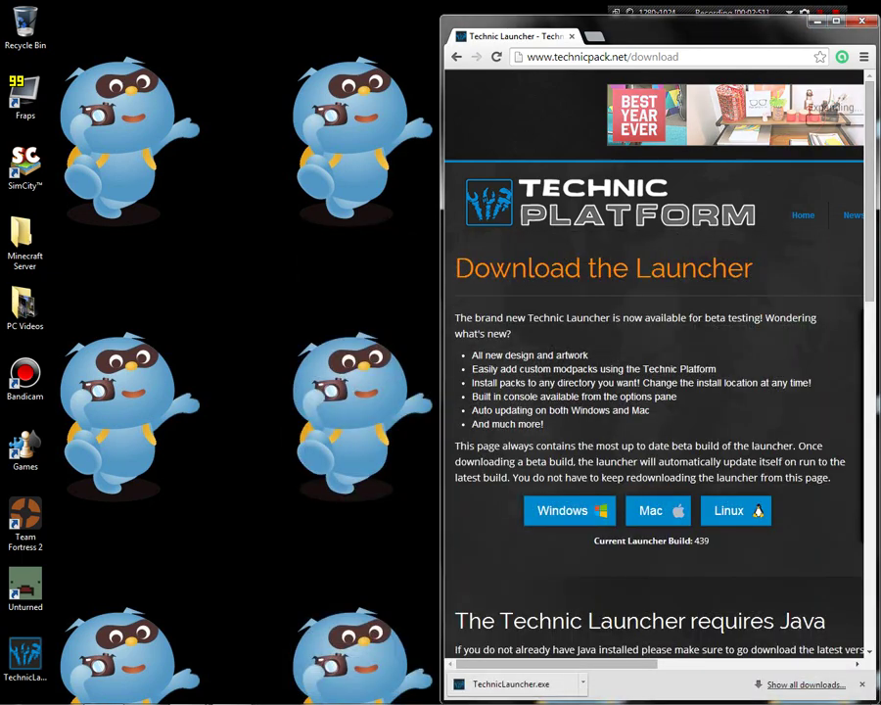
{"action": "left_click", "coordinate": [862, 20]}
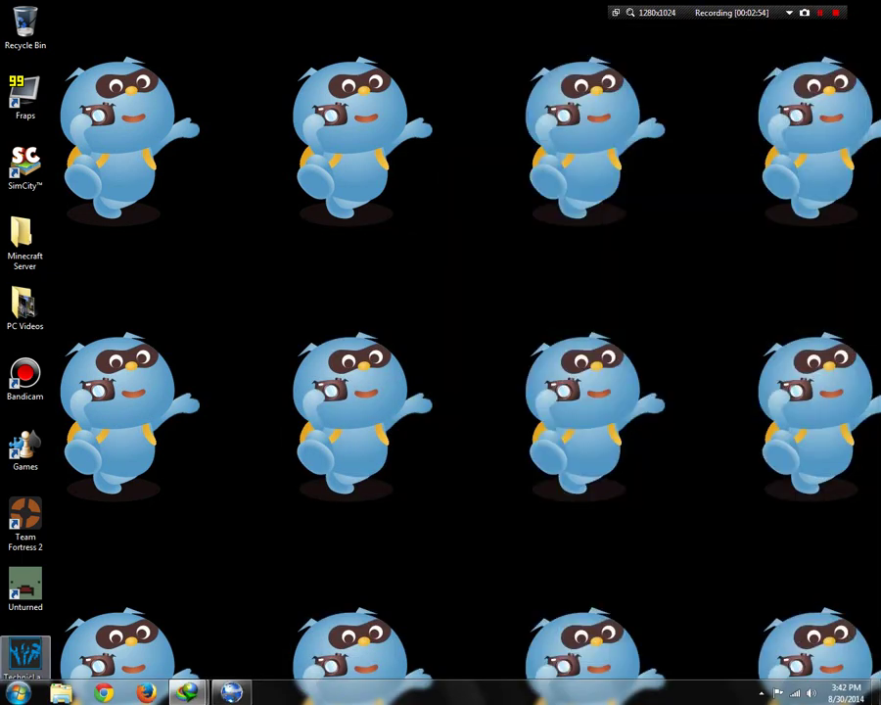
- Launch TechnicLauncher from the desktop, browse its modpack list as far as Minecraft and back to Voltz, and close the launcher
{"action": "left_click", "coordinate": [25, 664]}
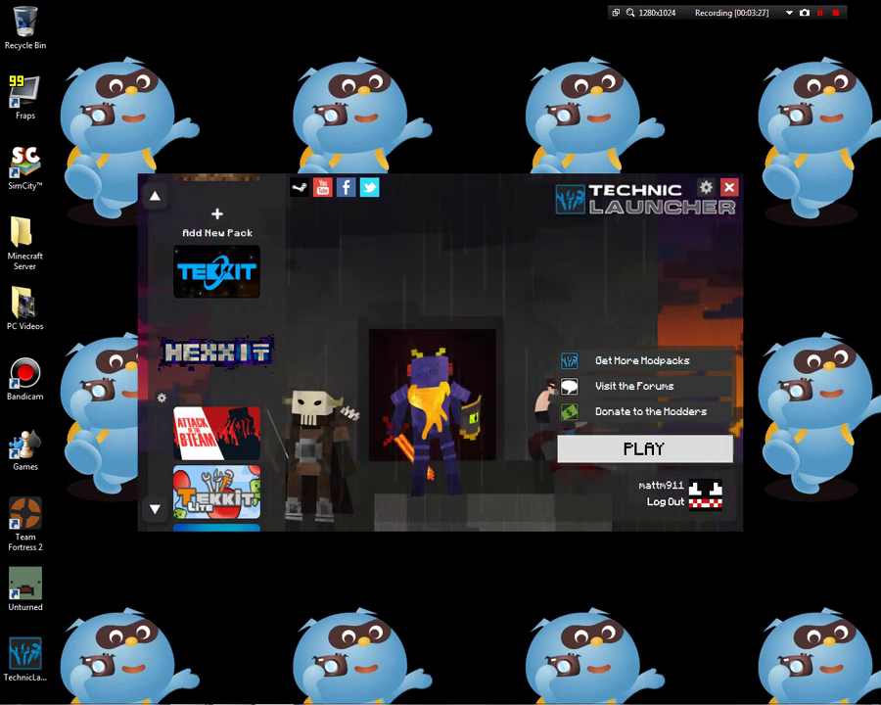
{"action": "scroll", "coordinate": [216, 353], "scroll_direction": "up", "scroll_amount": 5}
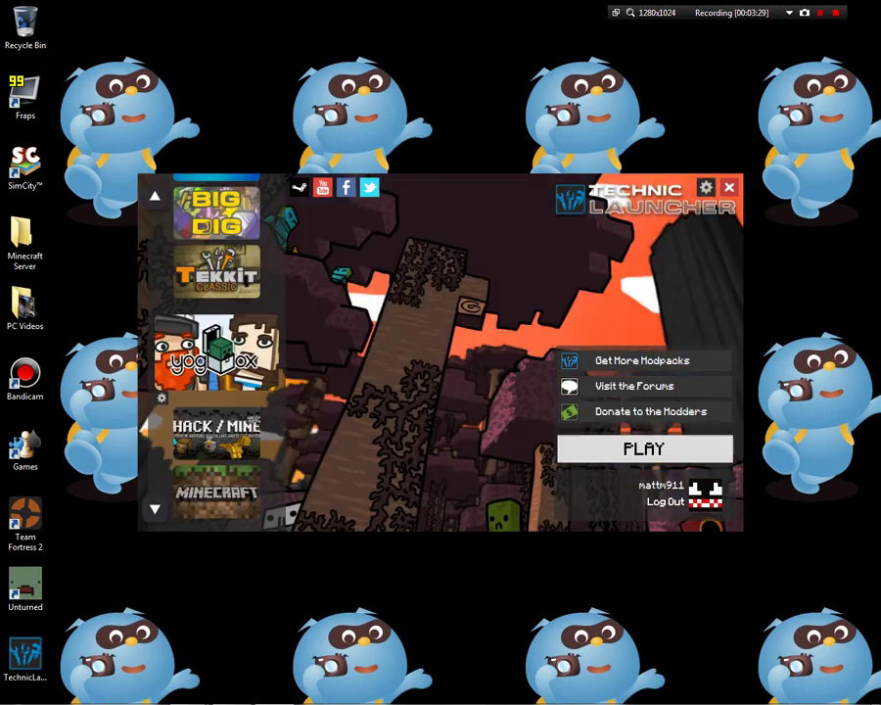
{"action": "key", "text": "Up"}
{"action": "key", "text": "Up"}
{"action": "key", "text": "Up"}
{"action": "key", "text": "Down"}
{"action": "key", "text": "Down"}
{"action": "key", "text": "Down"}
{"action": "key", "text": "Down"}
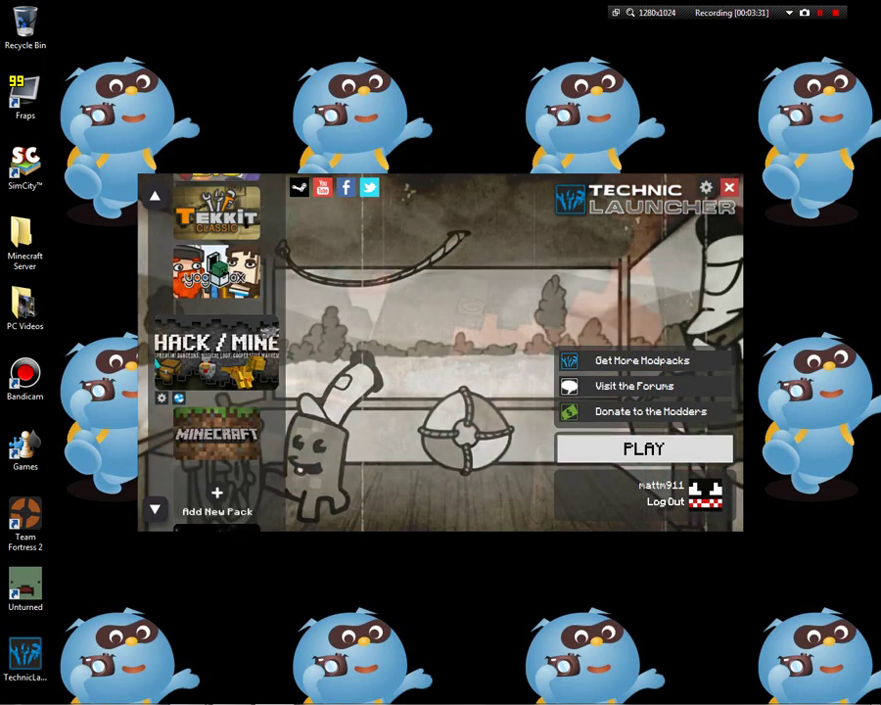
{"action": "key", "text": "Down"}
{"action": "key", "text": "Down"}
{"action": "key", "text": "Down"}
{"action": "key", "text": "Up"}
{"action": "key", "text": "Up"}
{"action": "key", "text": "Up"}
{"action": "key", "text": "Down"}
{"action": "key", "text": "Down"}
{"action": "key", "text": "Down"}
{"action": "key", "text": "Up"}
{"action": "key", "text": "Up"}
{"action": "key", "text": "Up"}
{"action": "key", "text": "Up"}
{"action": "key", "text": "Up"}
{"action": "key", "text": "Up"}
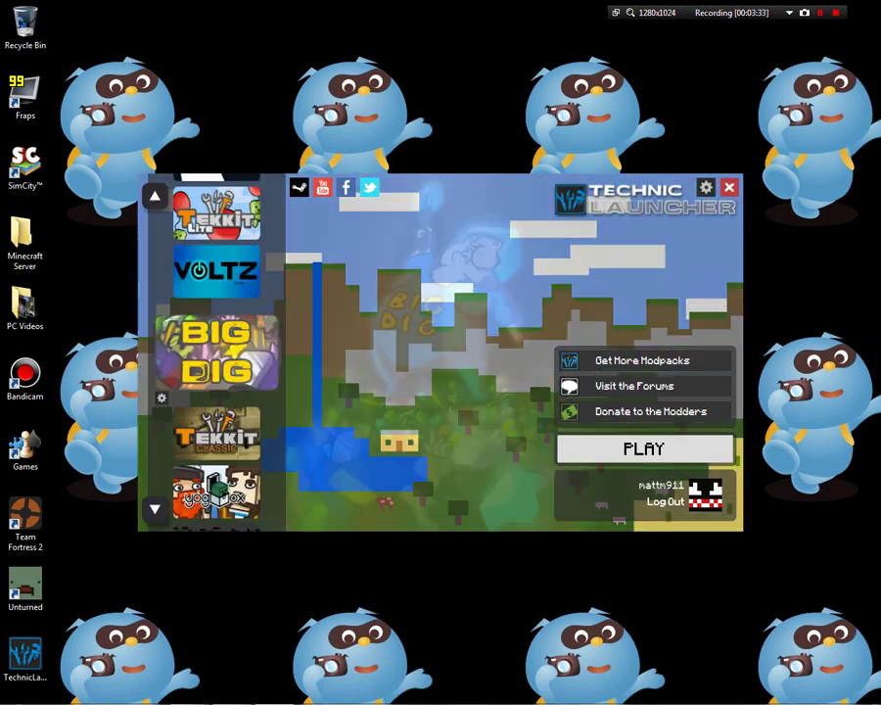
{"action": "key", "text": "Up"}
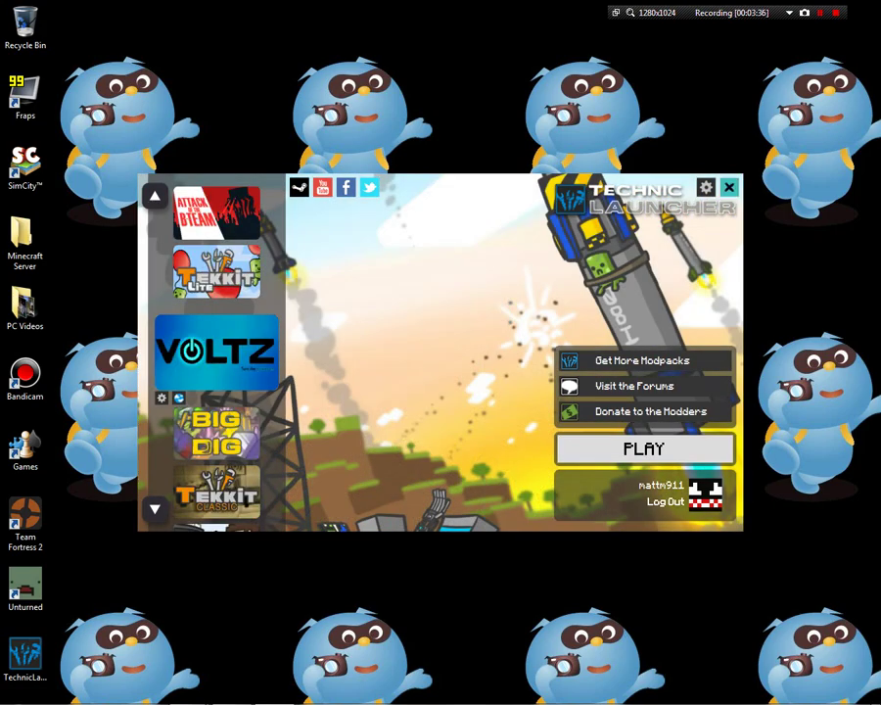
{"action": "left_click", "coordinate": [728, 187]}
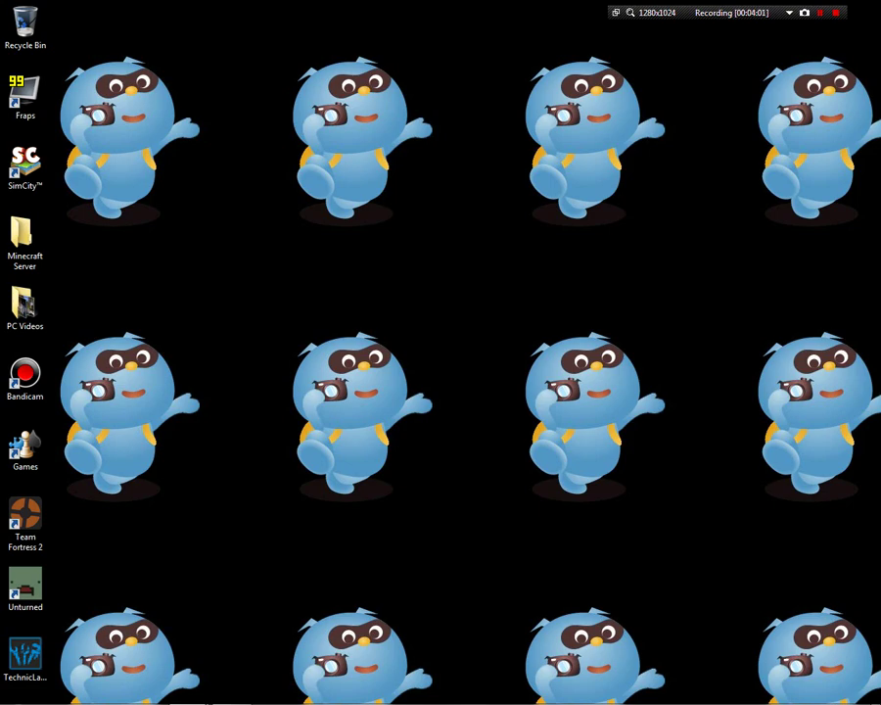
{"action": "mouse_move", "coordinate": [24, 702]}
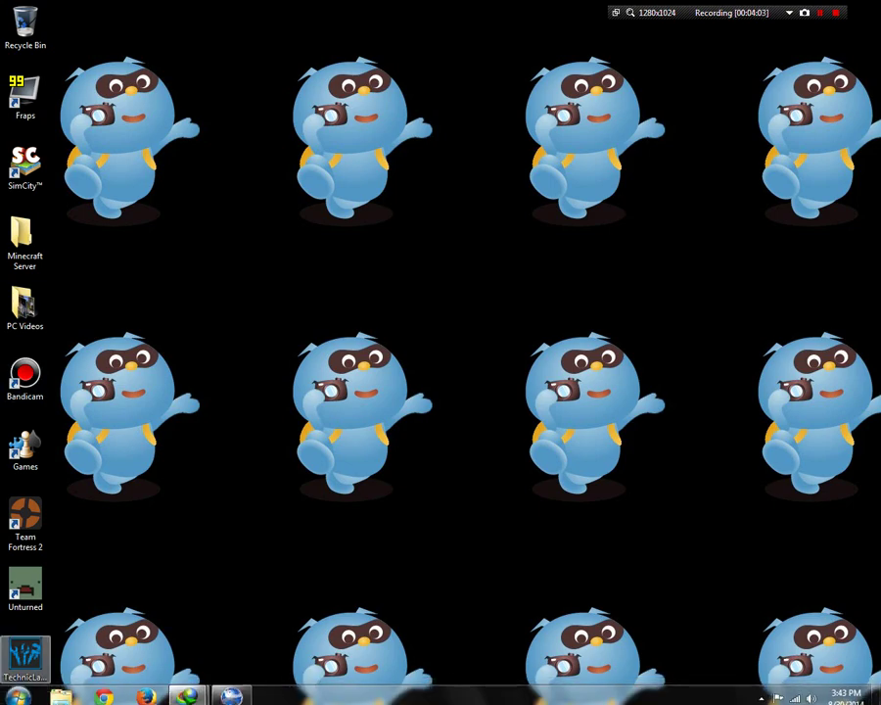
{"action": "left_click", "coordinate": [26, 658]}
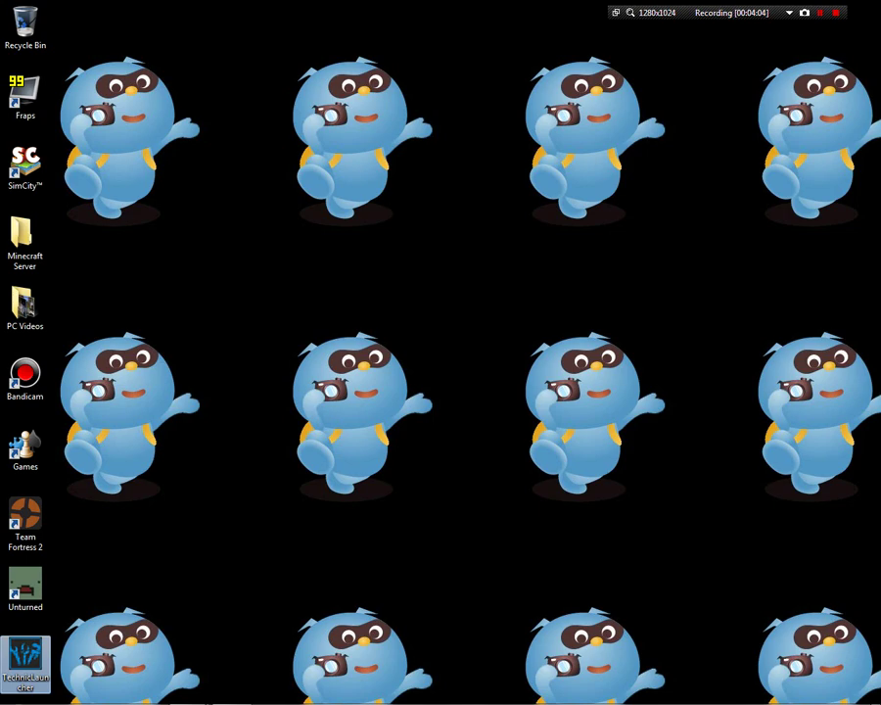
{"action": "key", "text": "shift+F12"}
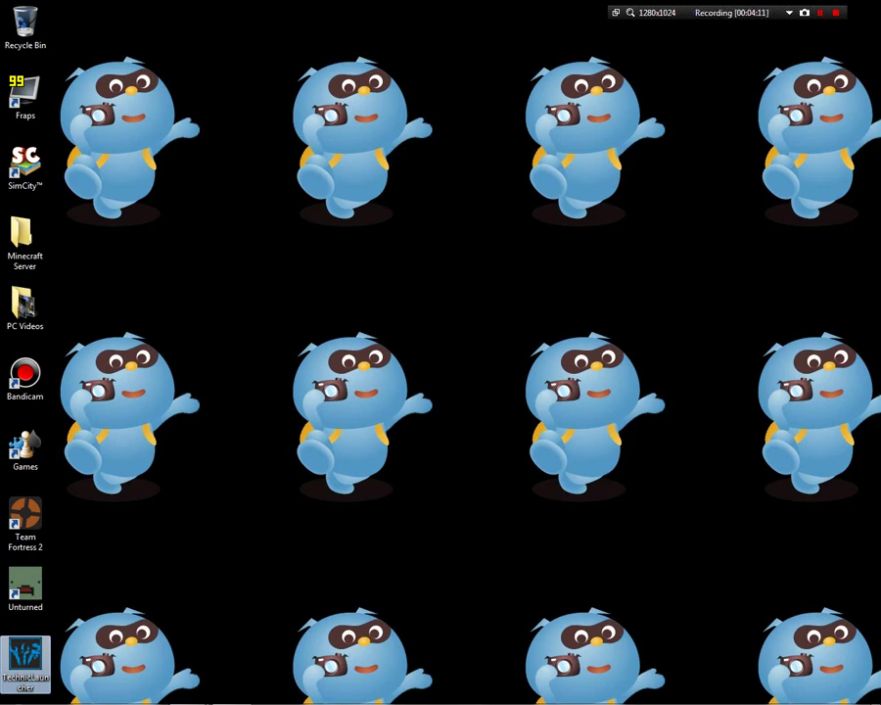